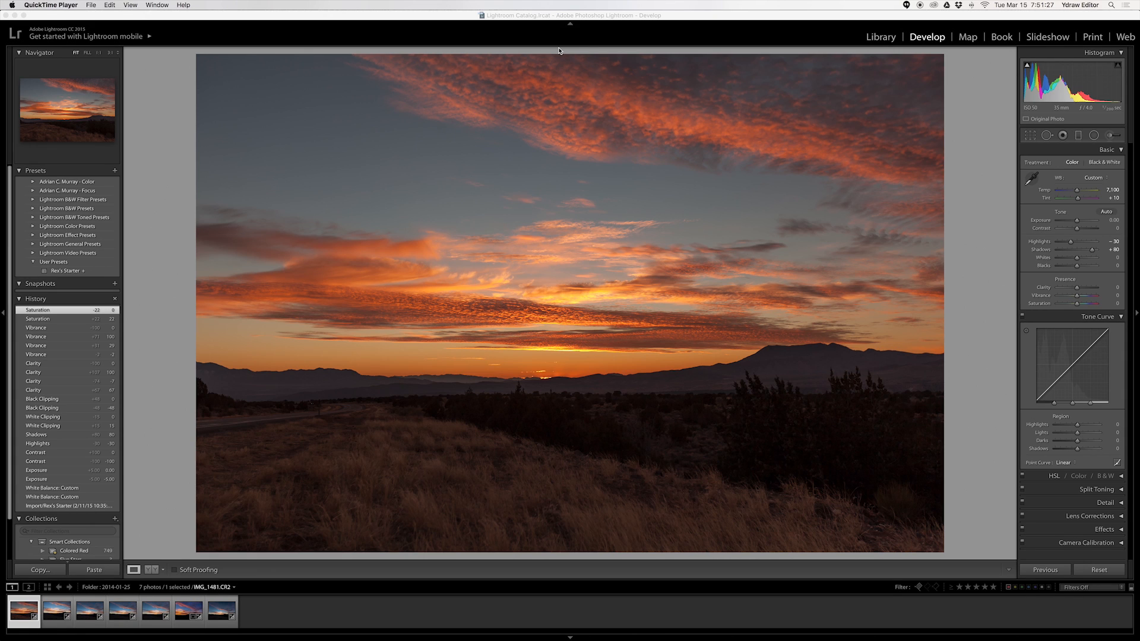
# Shape a contrast-boosting S-curve on the sunset photo's tone curve with Lights at +36 and Darks at -27
pyautogui.click(1120, 150)
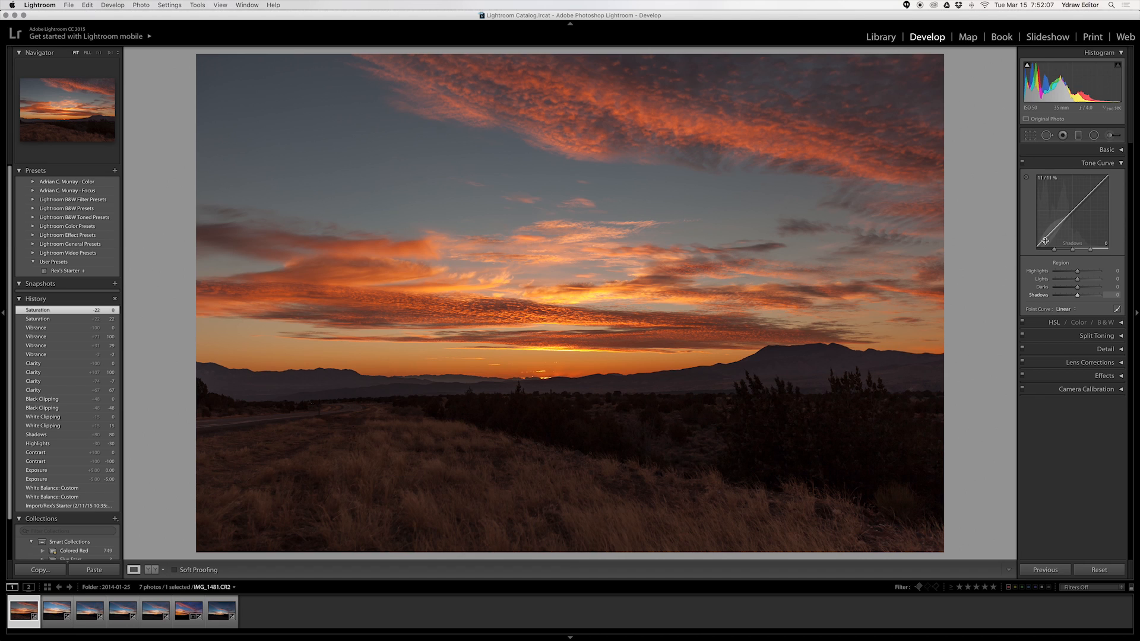
pyautogui.click(1089, 197)
pyautogui.moveTo(1089, 194); pyautogui.dragTo(1089, 187)
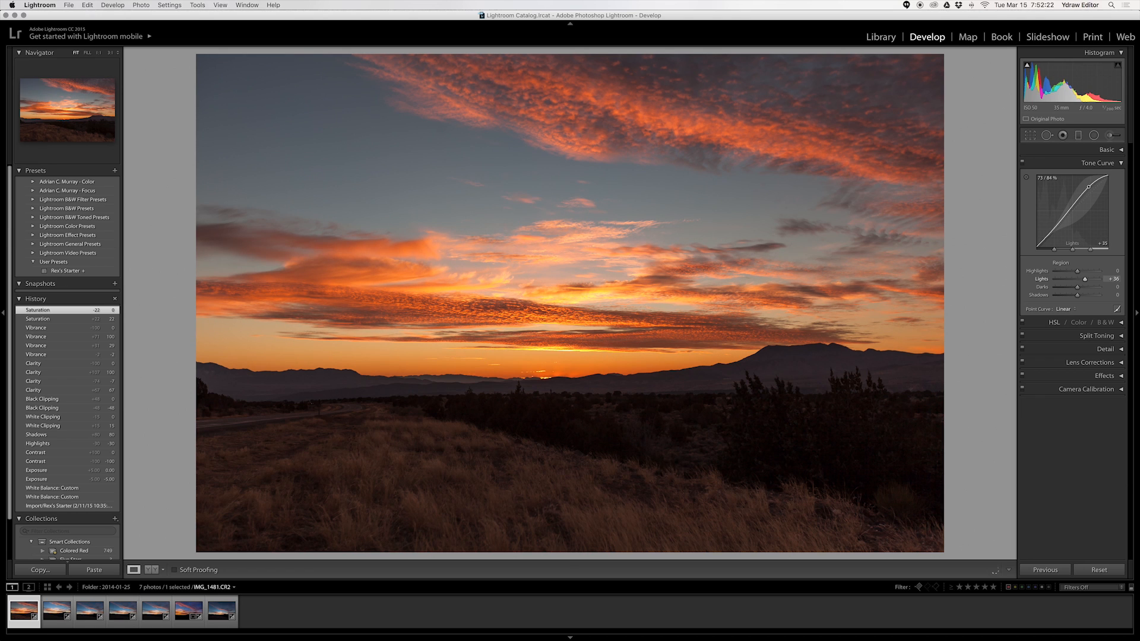
pyautogui.moveTo(1089, 185); pyautogui.dragTo(1088, 189)
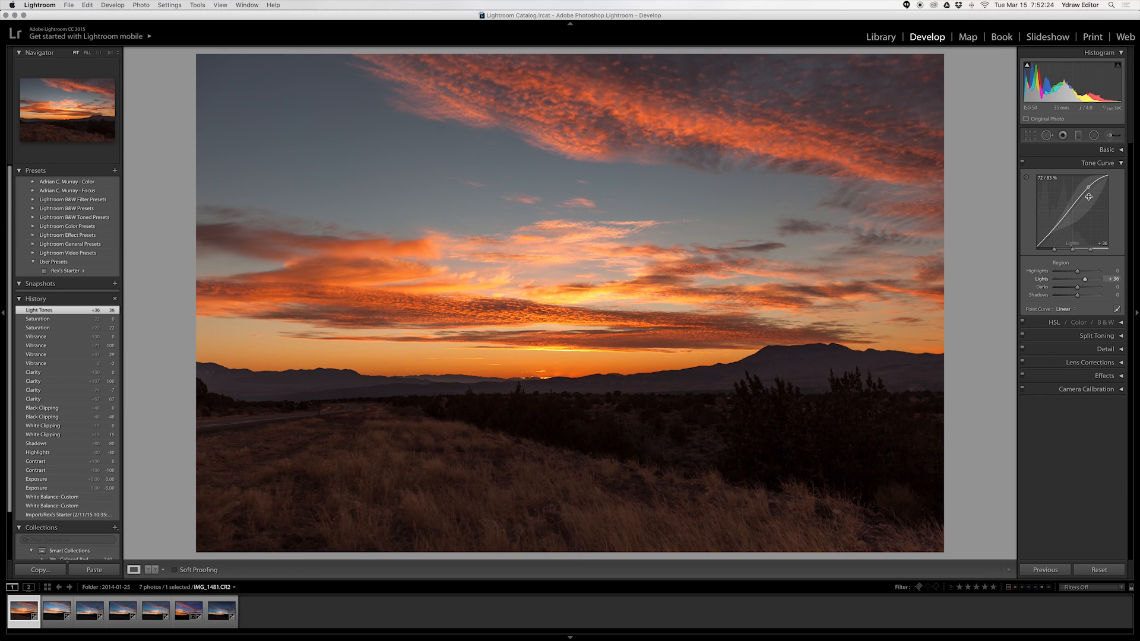
pyautogui.moveTo(1062, 221)
pyautogui.mouseDown()
pyautogui.moveTo(1062, 241)
pyautogui.moveTo(1062, 225)
pyautogui.mouseUp()
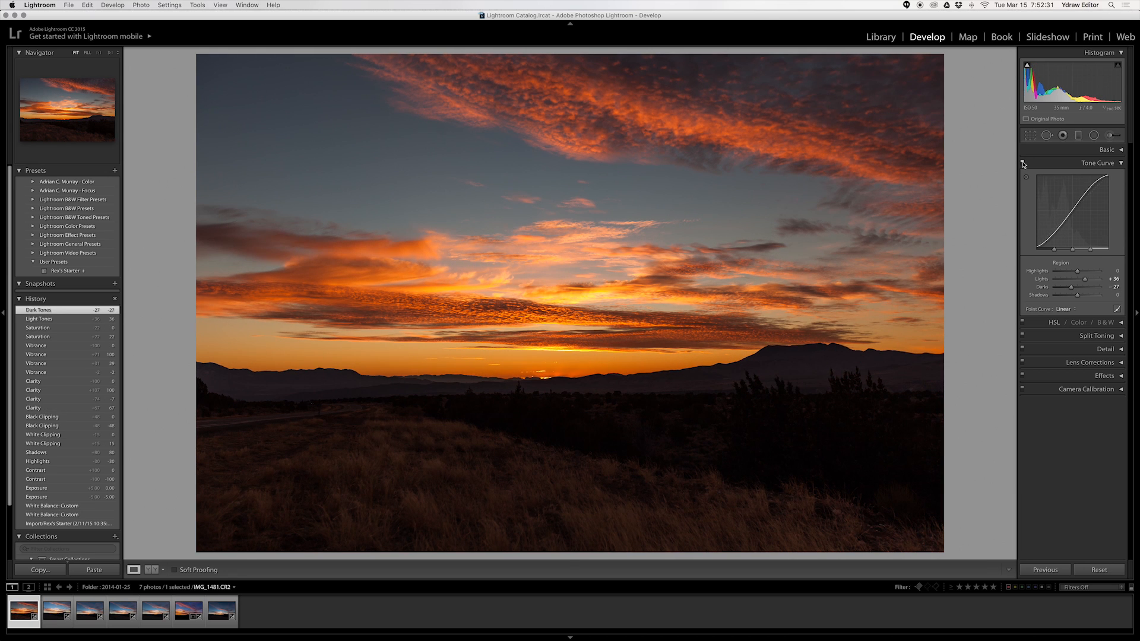
# Compare the photo with the tone curve adjustment off and on, and reset the whole curve
pyautogui.click(1023, 164)
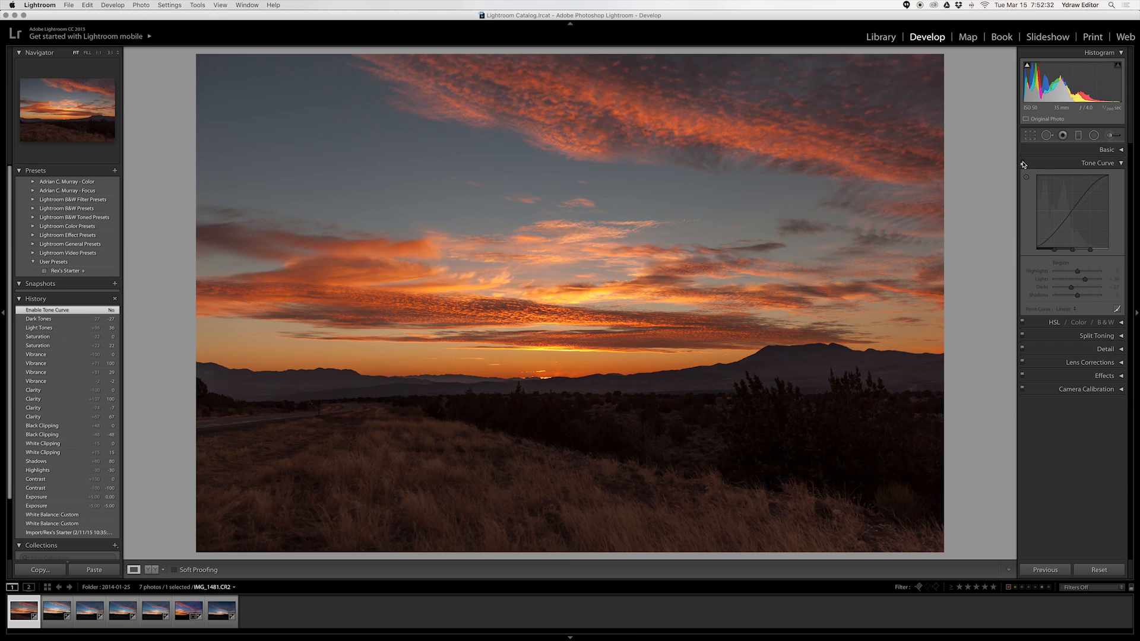
pyautogui.click(1023, 163)
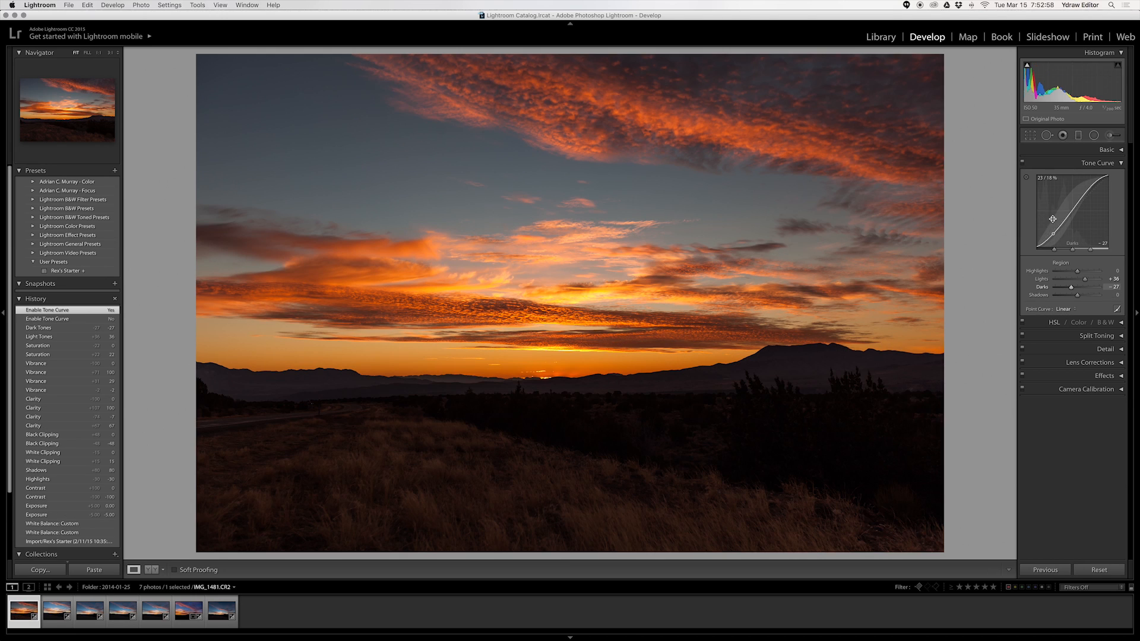
pyautogui.rightClick(1073, 194)
pyautogui.click(1074, 231)
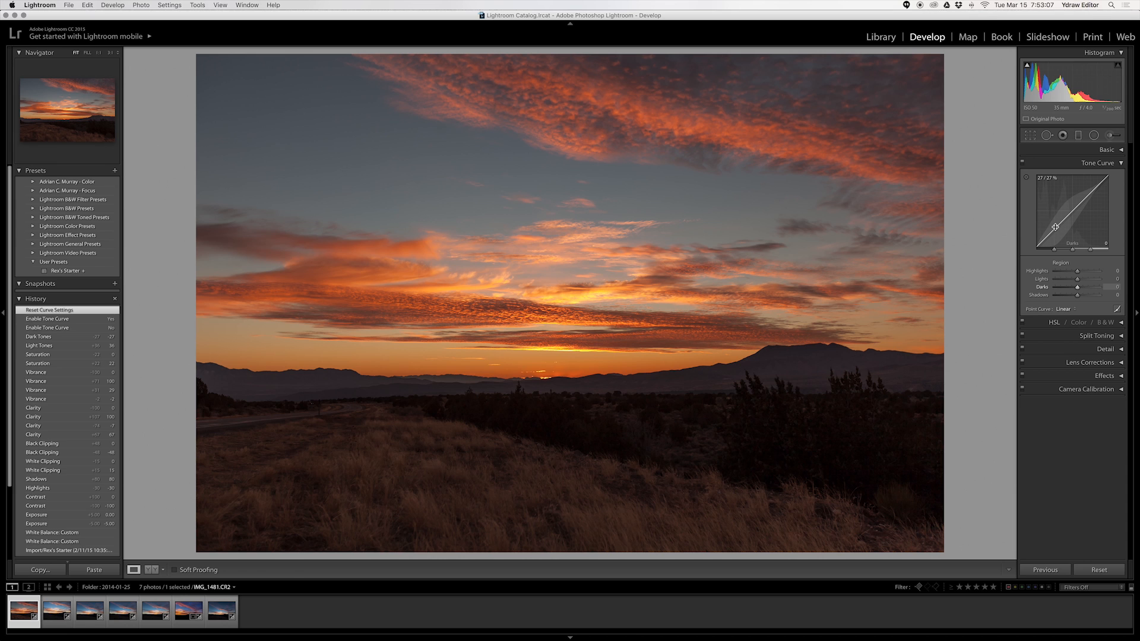
# Flatten the photo's contrast on the tone curve with Darks at +50 and Lights at -79
pyautogui.moveTo(1055, 227); pyautogui.dragTo(1091, 202)
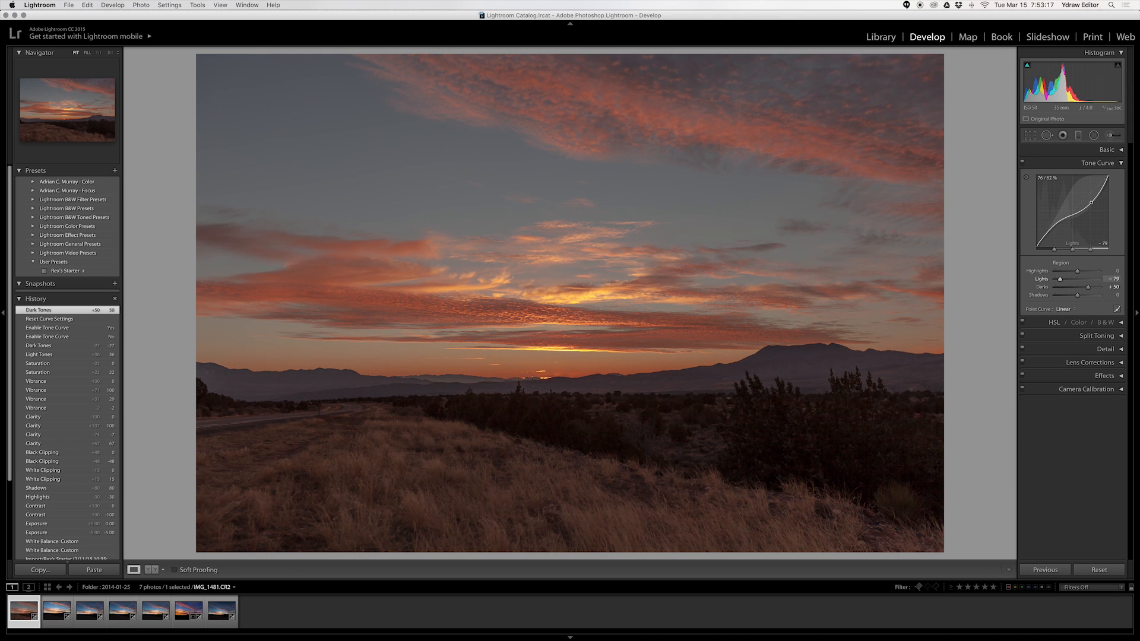
pyautogui.moveTo(1091, 202); pyautogui.dragTo(1091, 203)
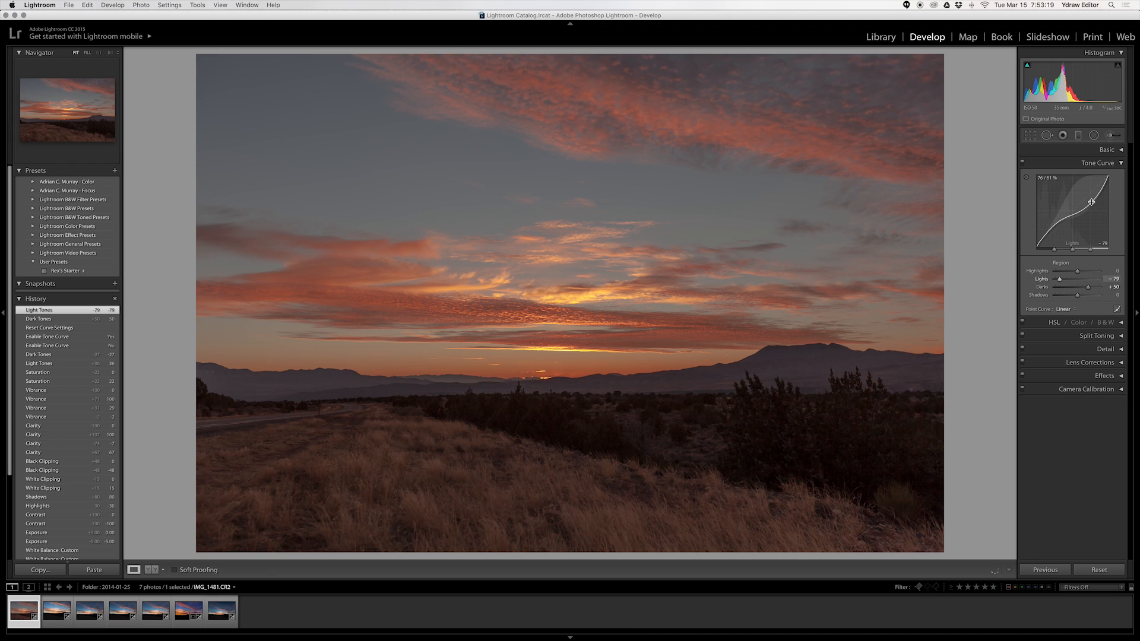
pyautogui.click(1106, 150)
pyautogui.click(1106, 150)
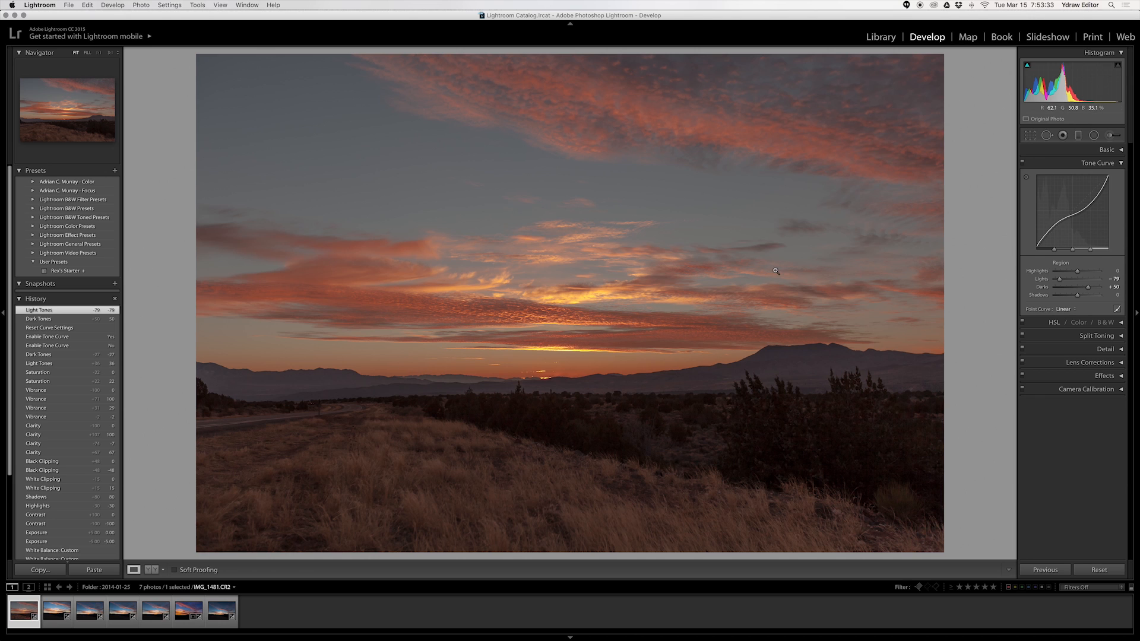
# Soften the curve to Darks +30 and Lights -56, and shift its region split points, starting with the midtone split at 29
pyautogui.moveTo(1062, 220); pyautogui.dragTo(1089, 202)
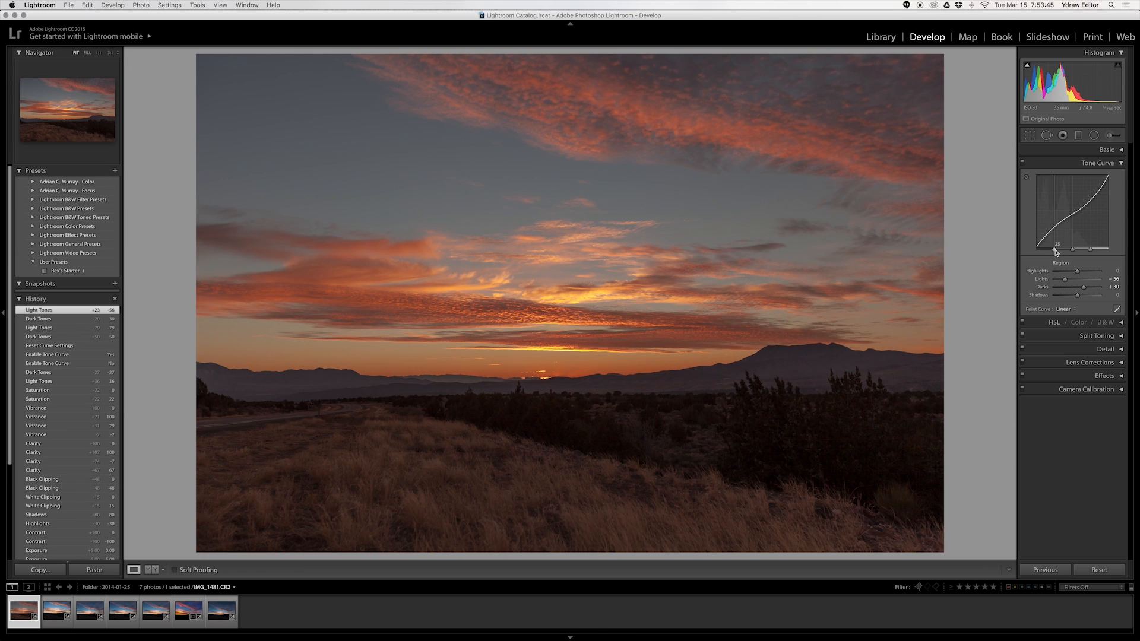
pyautogui.moveTo(1072, 250); pyautogui.dragTo(1073, 253)
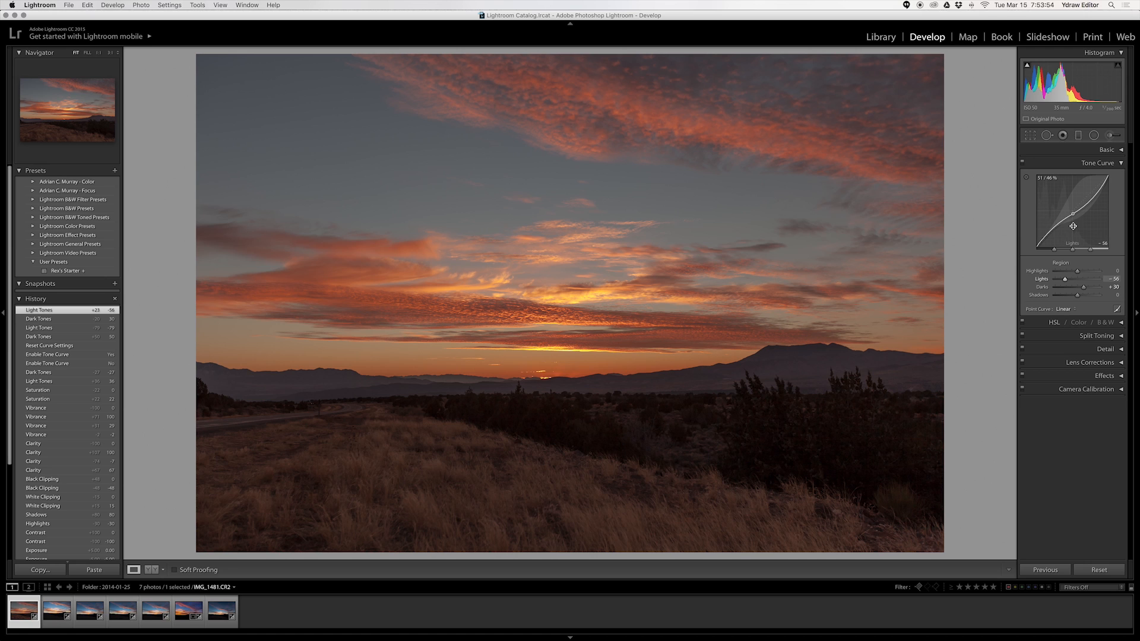
pyautogui.moveTo(1074, 252); pyautogui.dragTo(1058, 253)
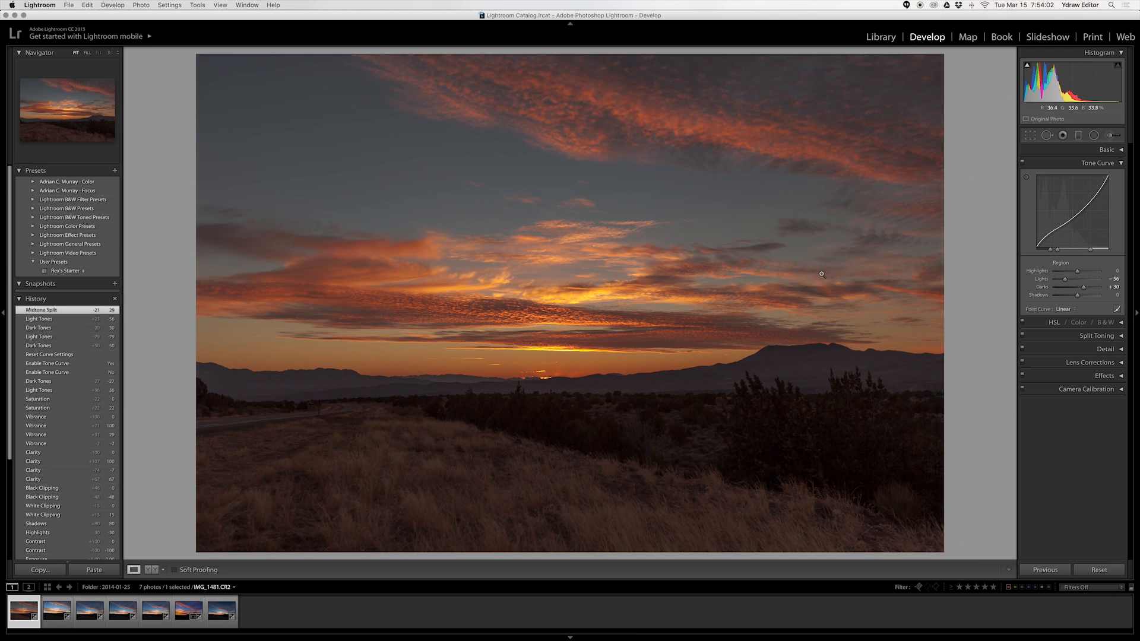
pyautogui.moveTo(1058, 251)
pyautogui.mouseDown()
pyautogui.moveTo(1097, 250)
pyautogui.moveTo(1049, 252)
pyautogui.mouseUp()
# Reset the whole tone curve, try lowering Darks to -67, and undo that Darks change
pyautogui.rightClick(1069, 230)
pyautogui.click(1075, 264)
pyautogui.moveTo(1056, 230); pyautogui.dragTo(1054, 241)
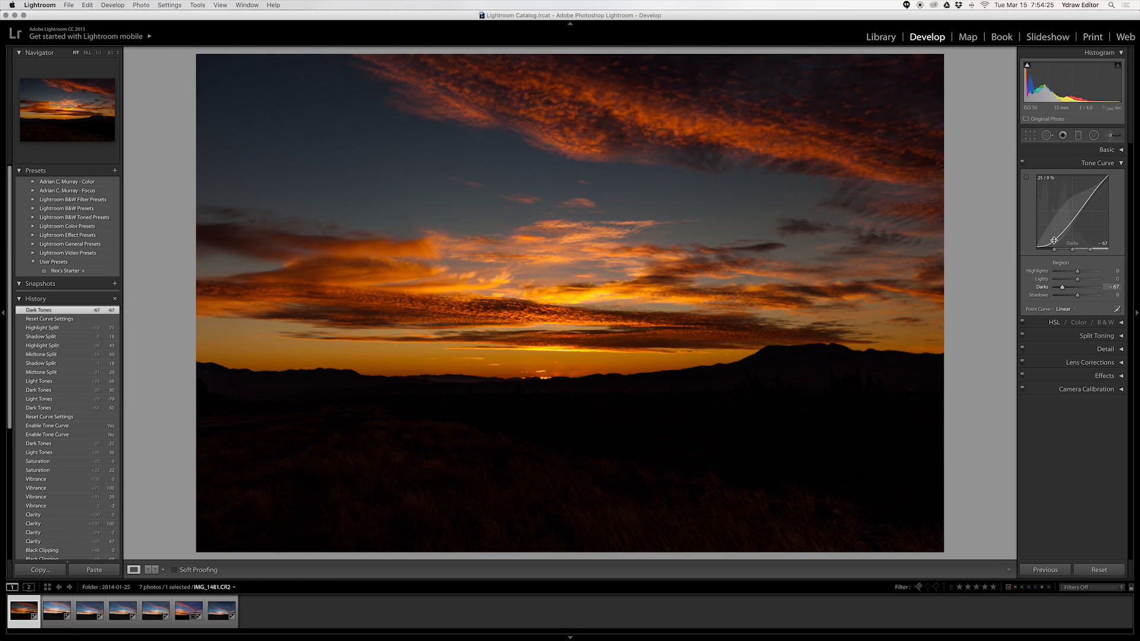
pyautogui.press('super+z')
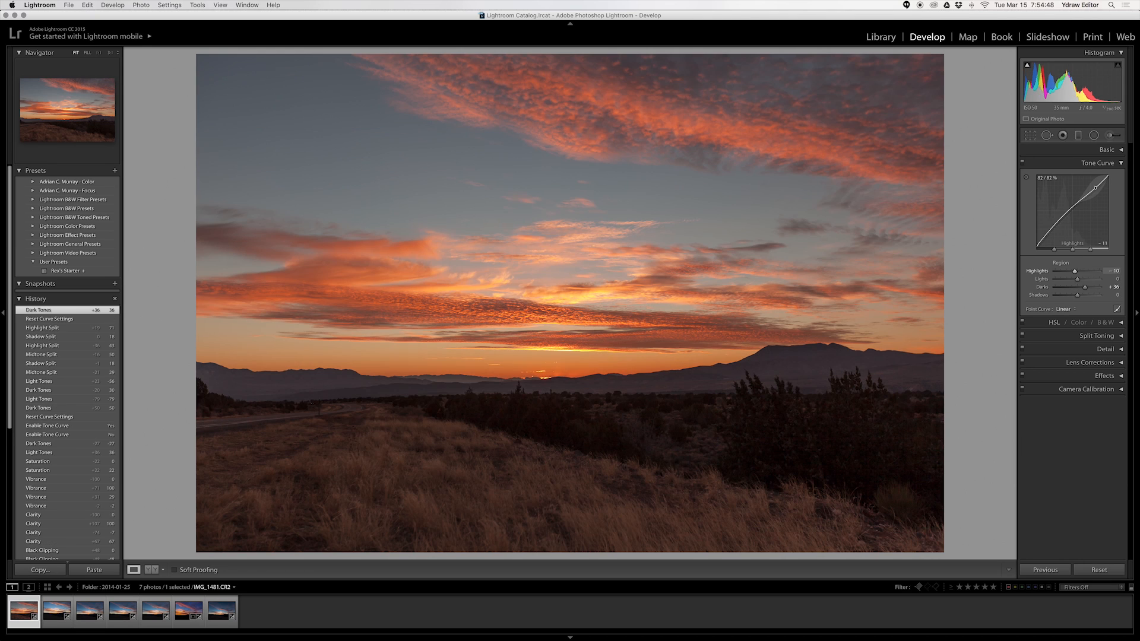
# Lower the tone curve's Highlights and set them to exactly -40
pyautogui.moveTo(1099, 185); pyautogui.dragTo(1095, 190)
pyautogui.click(1111, 270)
pyautogui.click(1119, 270)
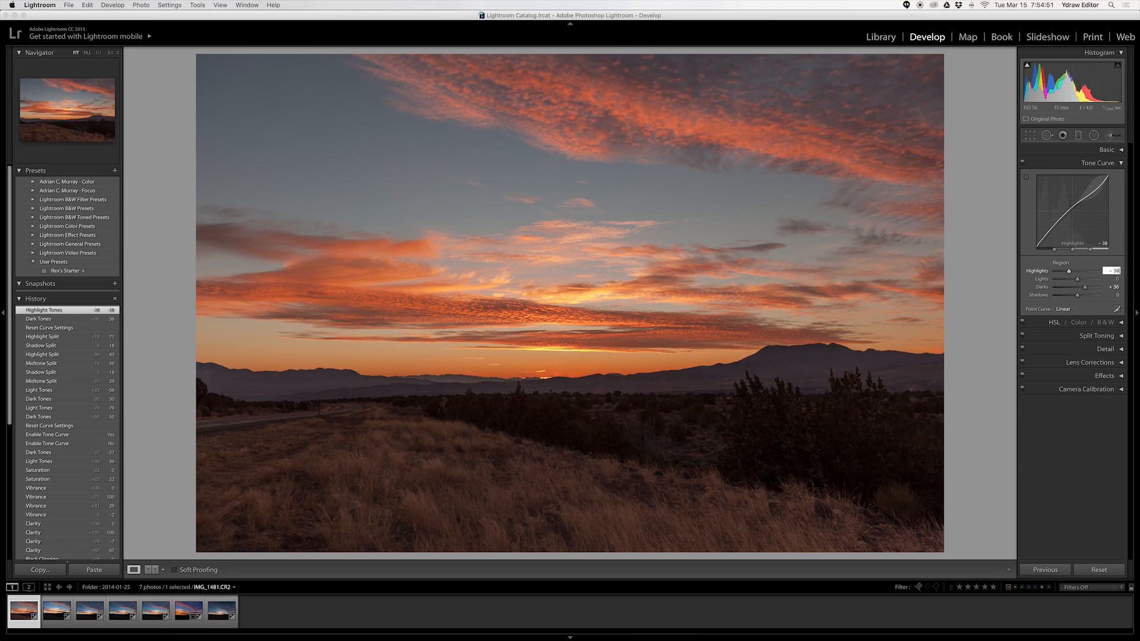
pyautogui.write('40')
pyautogui.press('Return')
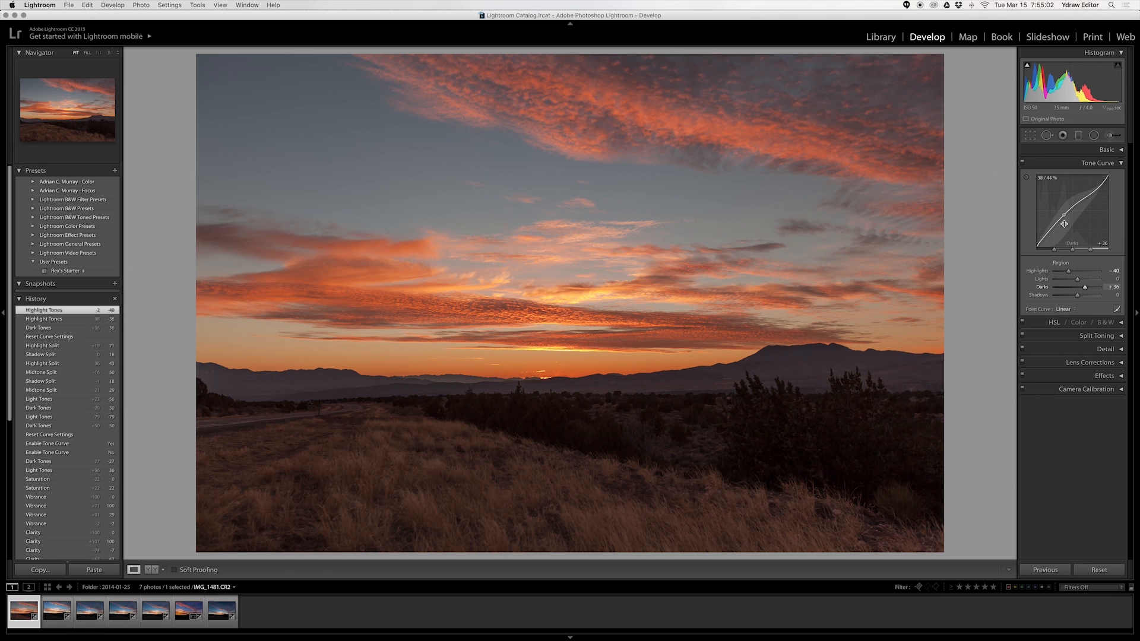
# Use the tone curve's targeted adjustment on the grey-blue sky to vary Darks between about +49 and -28, ending at +1
pyautogui.click(1026, 178)
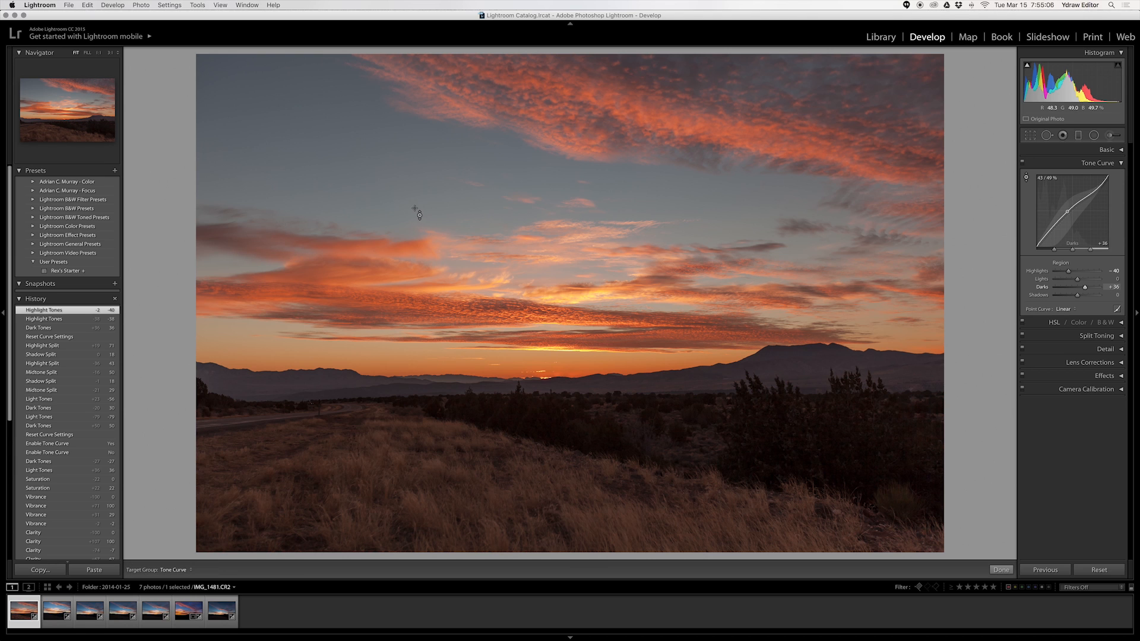
pyautogui.press('Down')
pyautogui.press('Down')
pyautogui.press('Down')
pyautogui.press('Down')
pyautogui.press('Down')
pyautogui.press('Down')
pyautogui.press('Down')
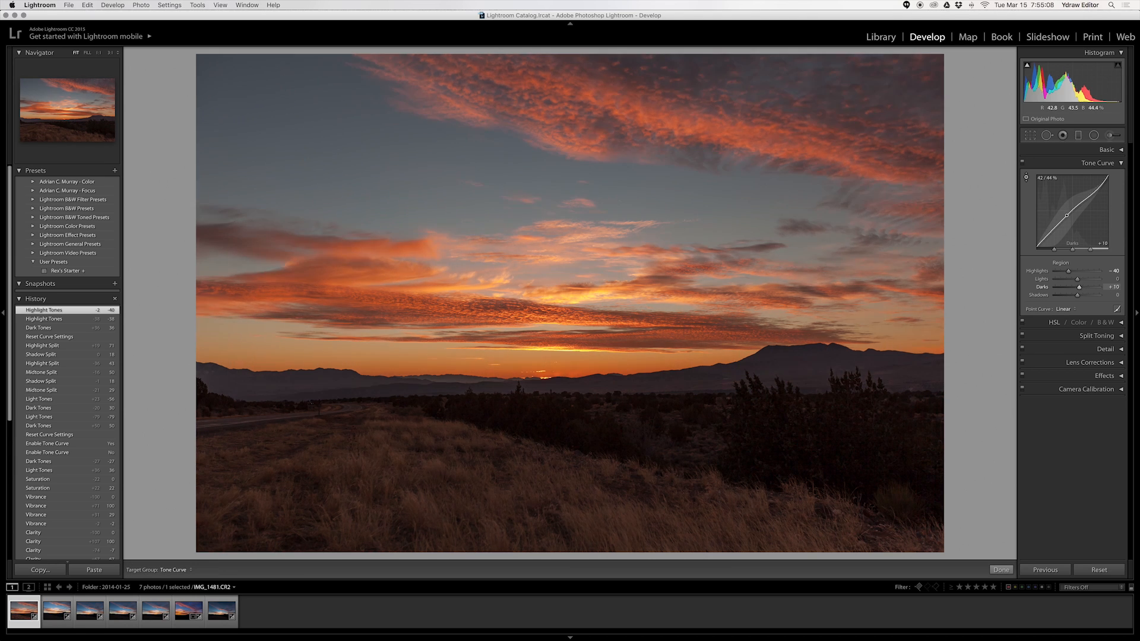
pyautogui.press('Up')
pyautogui.press('Up')
pyautogui.press('Up')
pyautogui.press('Up')
pyautogui.press('Up')
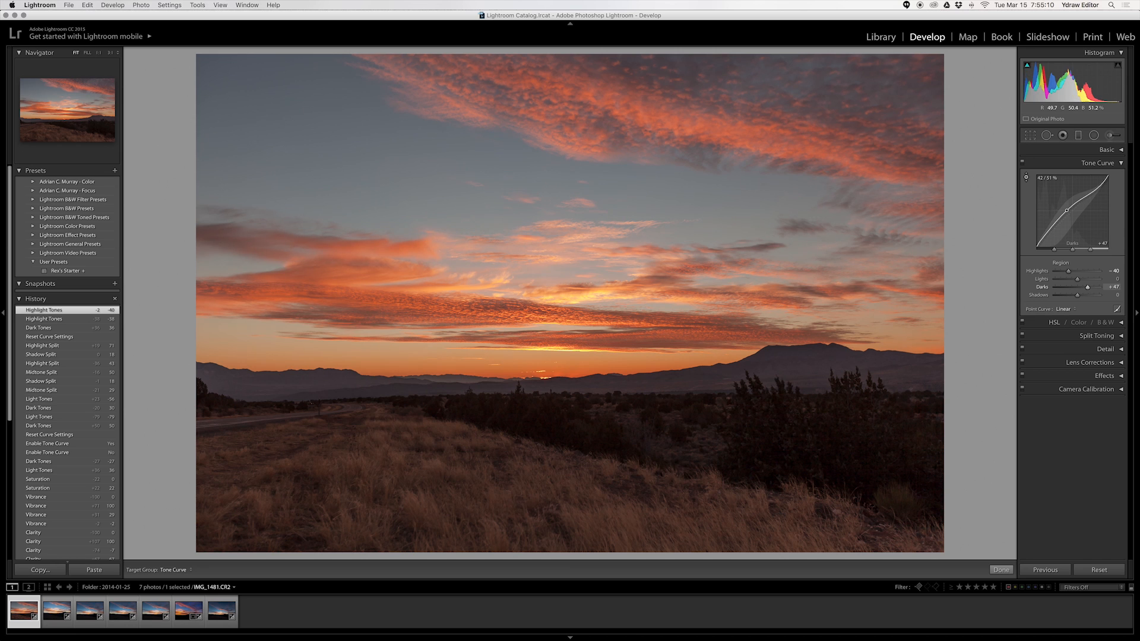
pyautogui.press('Down')
pyautogui.press('Down')
pyautogui.press('Down')
pyautogui.press('Down')
pyautogui.press('Down')
pyautogui.press('Down')
pyautogui.press('Down')
pyautogui.press('Down')
pyautogui.press('Down')
pyautogui.press('Down')
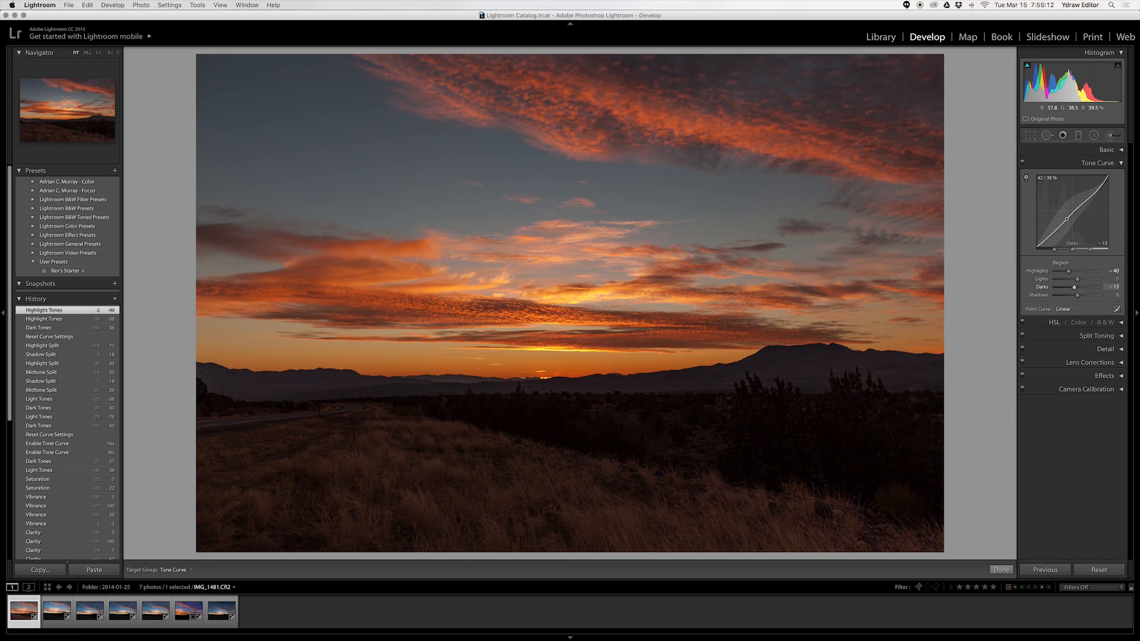
pyautogui.press('Down')
pyautogui.press('Down')
pyautogui.press('Down')
pyautogui.press('Down')
pyautogui.press('Down')
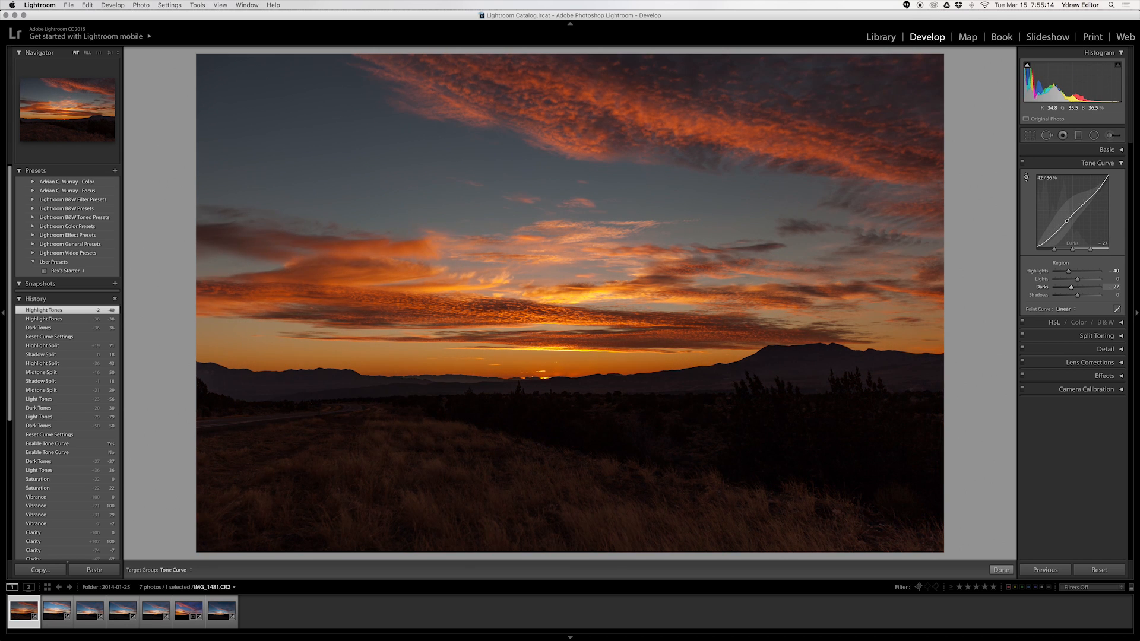
pyautogui.press('Up')
pyautogui.press('Up')
pyautogui.press('Up')
pyautogui.press('Up')
pyautogui.press('Up')
pyautogui.press('Up')
pyautogui.press('Up')
pyautogui.press('Up')
pyautogui.press('Up')
pyautogui.press('Up')
pyautogui.press('Up')
pyautogui.press('Up')
pyautogui.press('Up')
pyautogui.press('Up')
pyautogui.press('Up')
pyautogui.press('Up')
pyautogui.press('Up')
pyautogui.press('Up')
pyautogui.press('Up')
pyautogui.press('Up')
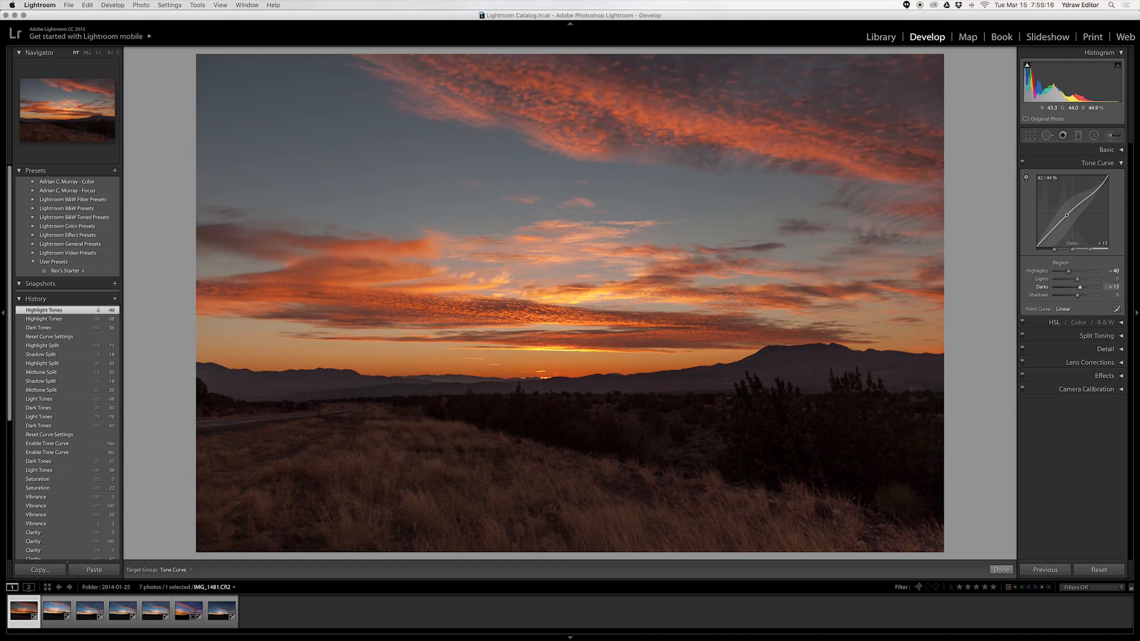
pyautogui.press('Down')
pyautogui.press('Down')
pyautogui.press('Down')
pyautogui.press('Down')
pyautogui.press('Down')
pyautogui.press('Down')
pyautogui.press('Down')
pyautogui.press('Down')
pyautogui.press('Down')
pyautogui.press('Down')
pyautogui.press('Down')
pyautogui.press('Down')
pyautogui.press('Down')
pyautogui.press('Down')
pyautogui.press('Down')
pyautogui.press('Down')
pyautogui.press('Down')
pyautogui.press('Down')
pyautogui.press('Down')
pyautogui.press('Down')
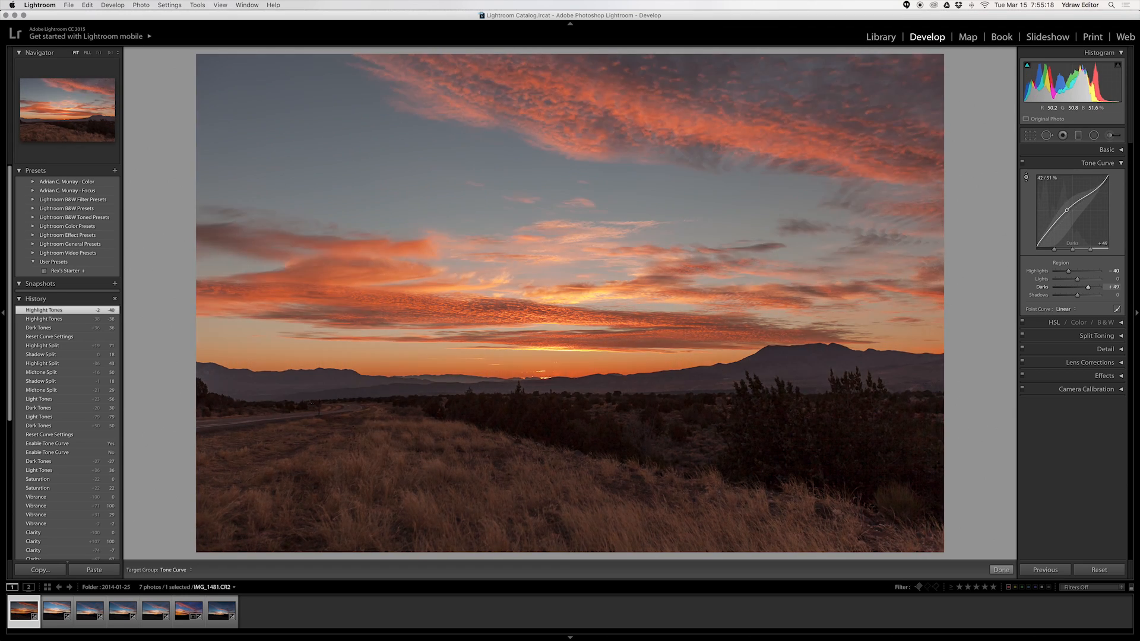
pyautogui.press('Up')
pyautogui.press('Up')
pyautogui.press('Up')
pyautogui.press('Up')
pyautogui.press('Up')
pyautogui.press('Up')
pyautogui.press('Up')
pyautogui.press('Up')
pyautogui.press('Up')
pyautogui.press('Up')
pyautogui.press('Up')
pyautogui.press('Up')
pyautogui.press('Up')
pyautogui.press('Up')
pyautogui.press('Up')
pyautogui.press('Up')
pyautogui.press('Up')
pyautogui.press('Up')
pyautogui.press('Up')
pyautogui.press('Up')
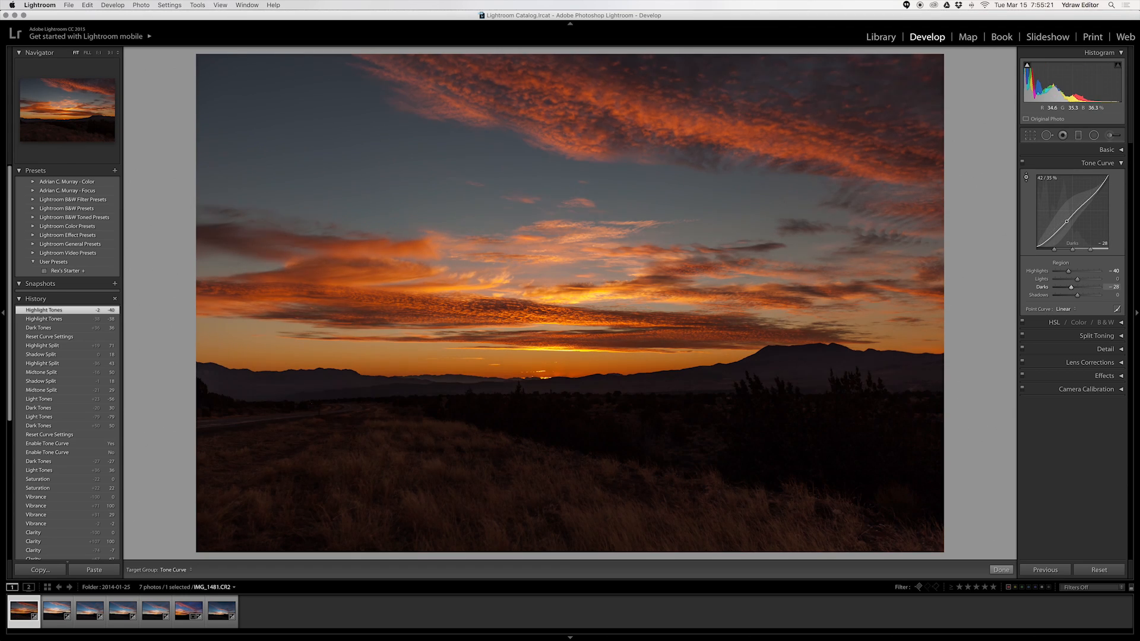
pyautogui.press('Up')
pyautogui.press('Up')
pyautogui.press('Up')
pyautogui.press('Up')
pyautogui.press('Up')
pyautogui.press('Up')
pyautogui.press('Up')
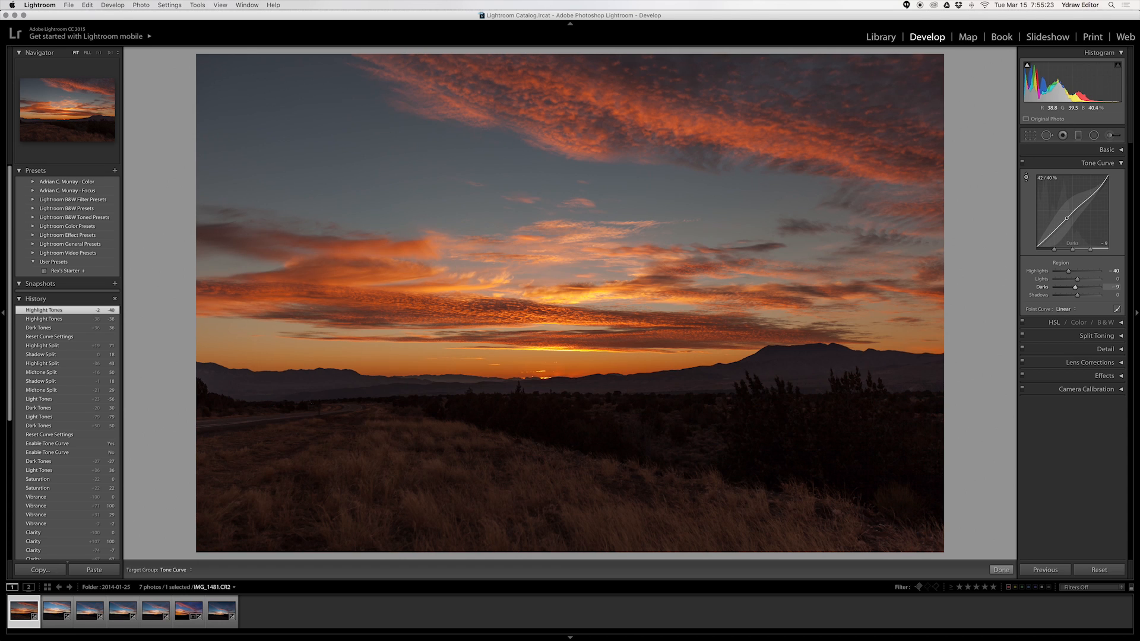
pyautogui.press('Up')
pyautogui.press('Up')
pyautogui.press('Up')
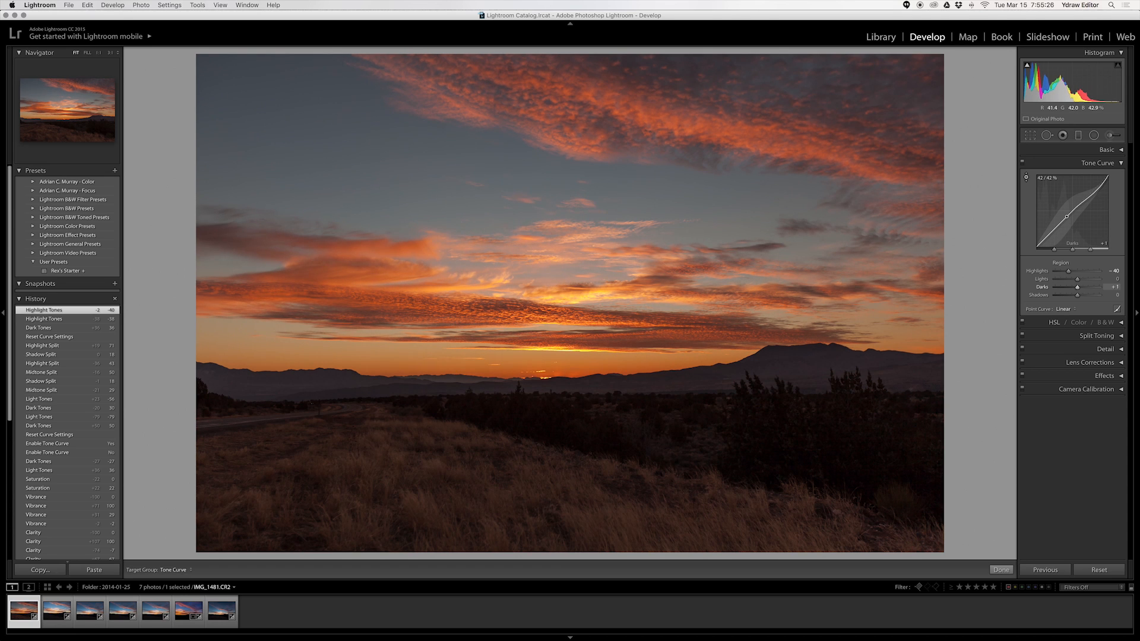